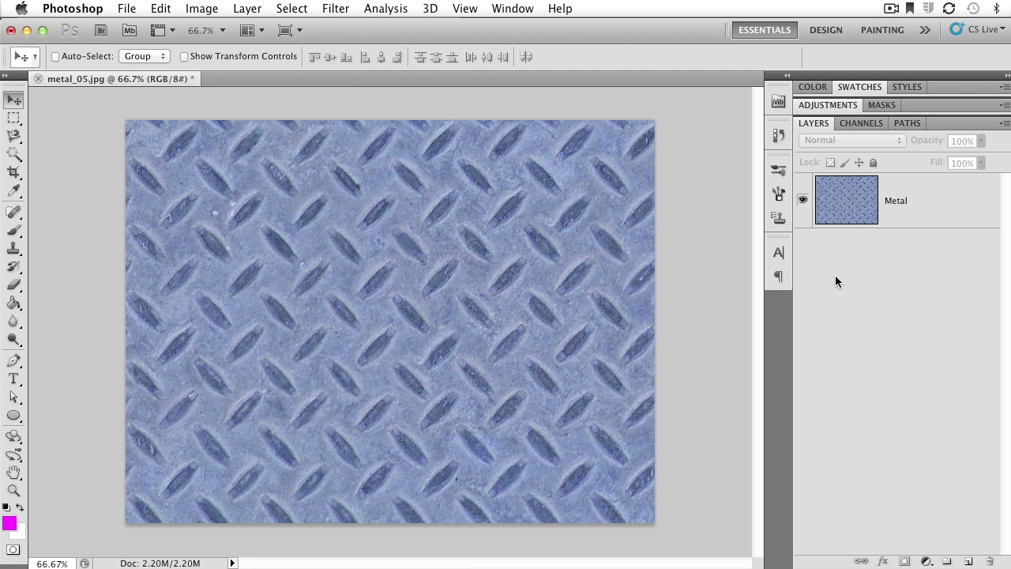
- Select the Metal layer in the Layers panel
click(850, 225)
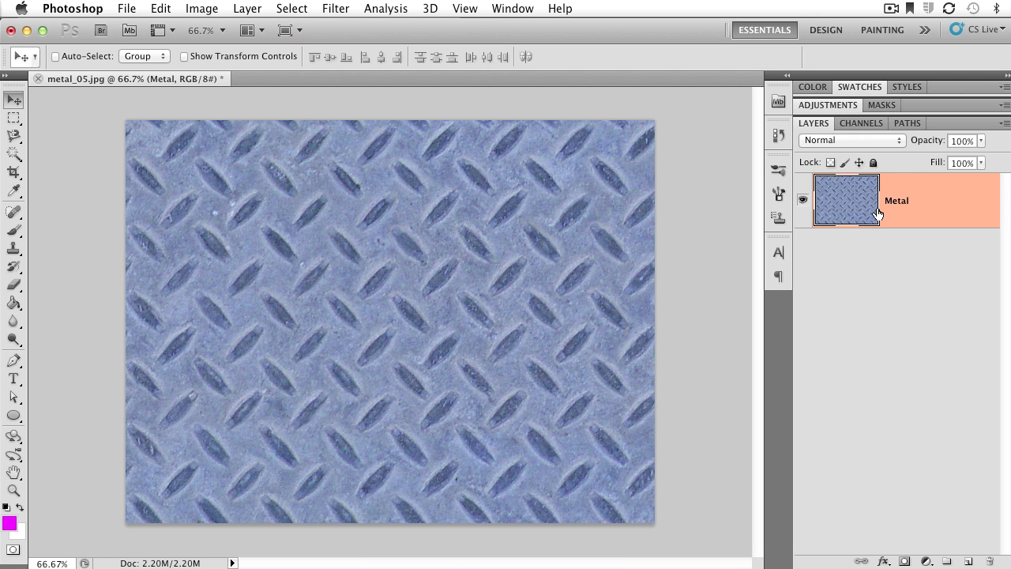
click(13, 303)
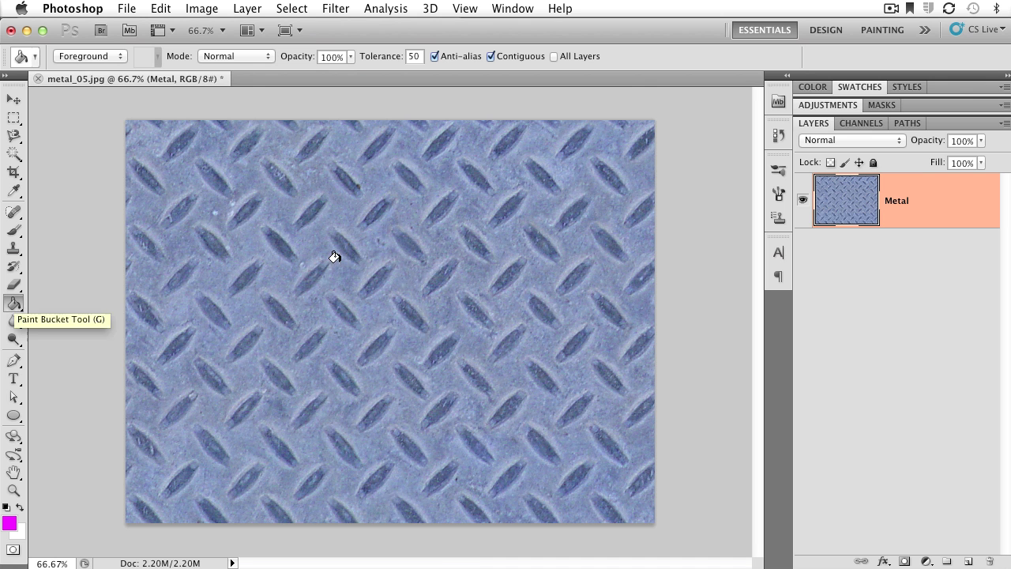
click(332, 272)
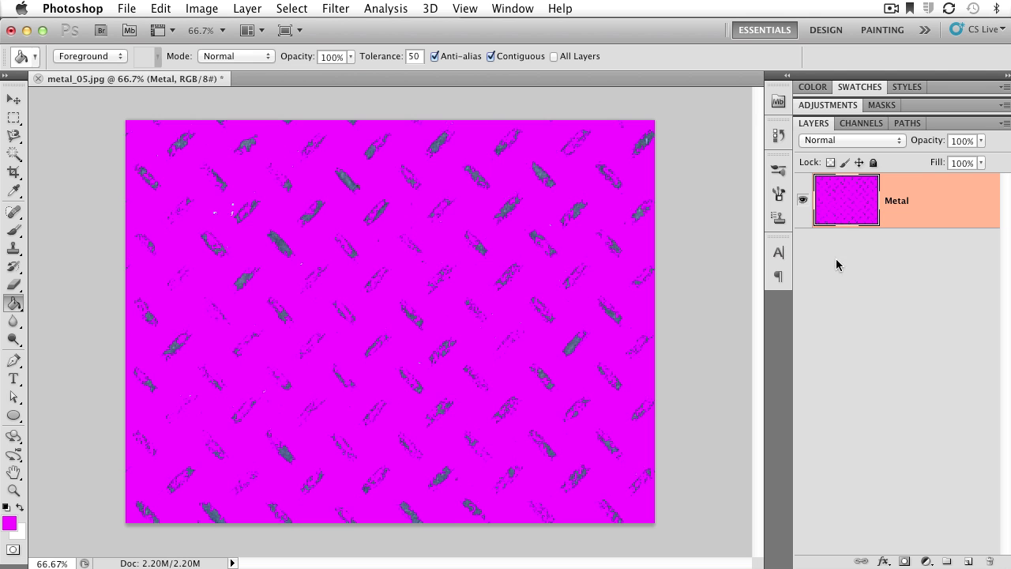
key(super+z)
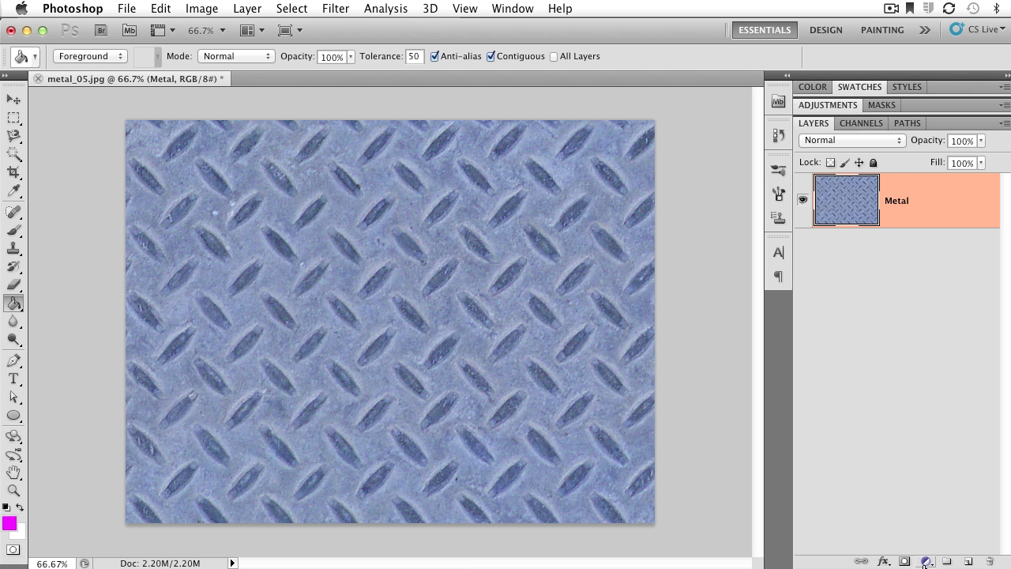
- Add a Solid Color fill layer in bright green 00ff12 above the Metal layer
click(927, 562)
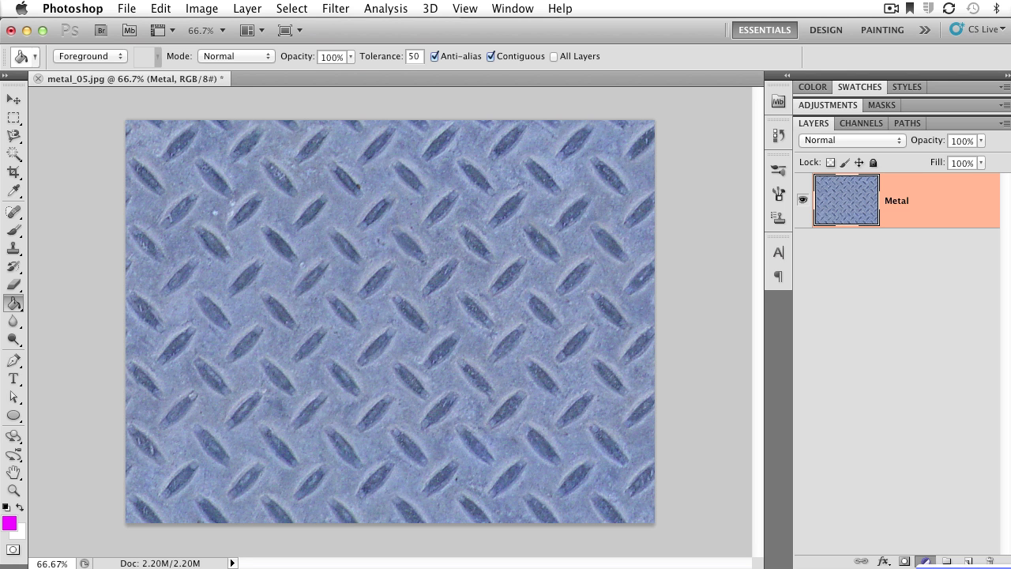
click(948, 567)
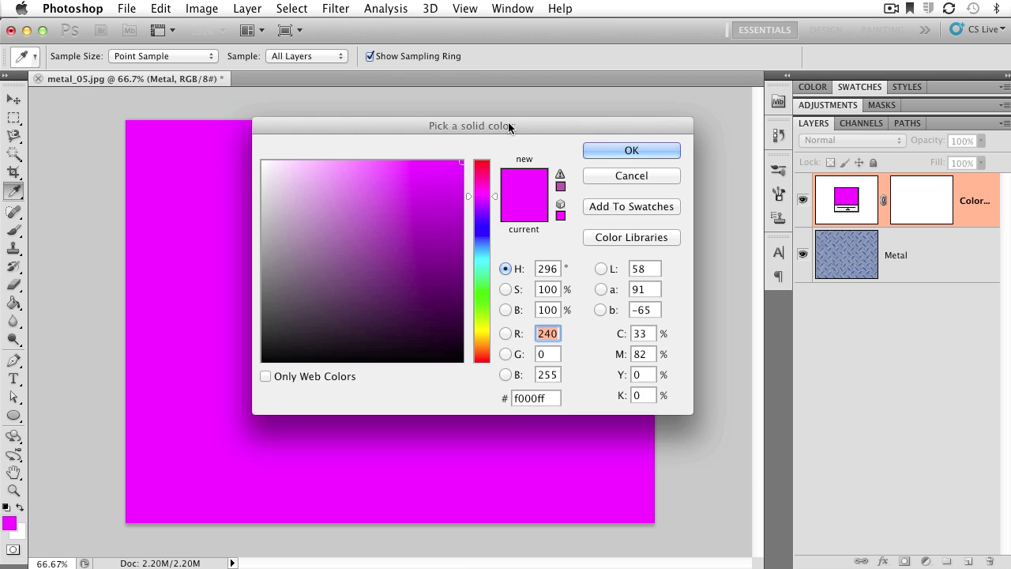
mouse_move(508, 126)
mouse_down()
mouse_move(480, 124)
mouse_move(489, 128)
mouse_up()
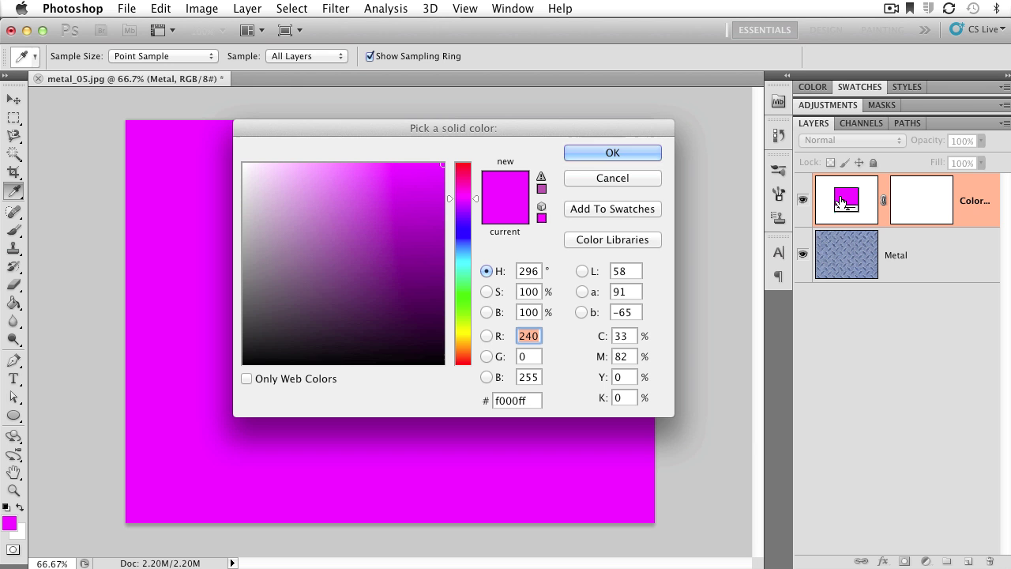
drag(574, 127, 607, 122)
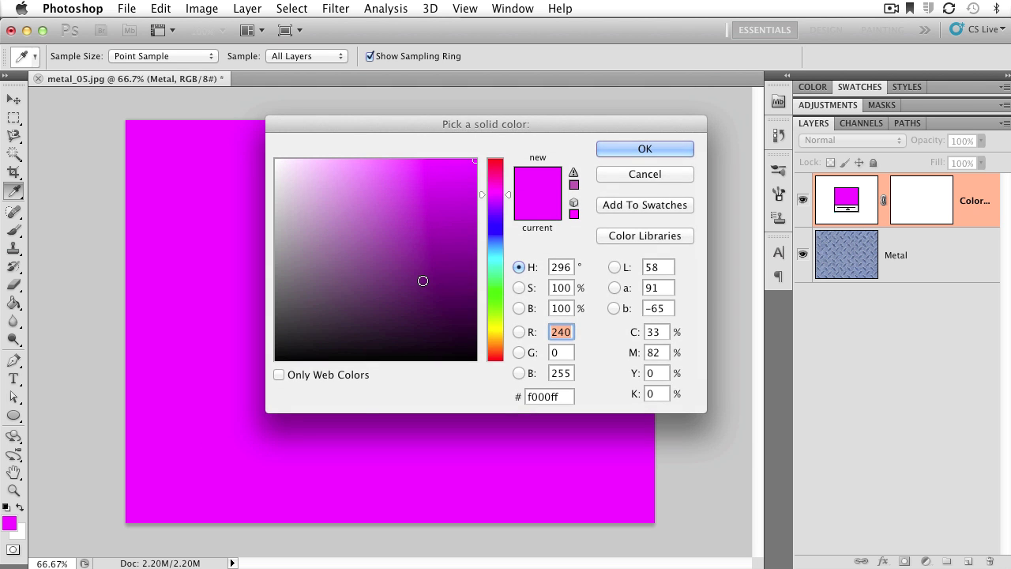
drag(422, 281, 276, 163)
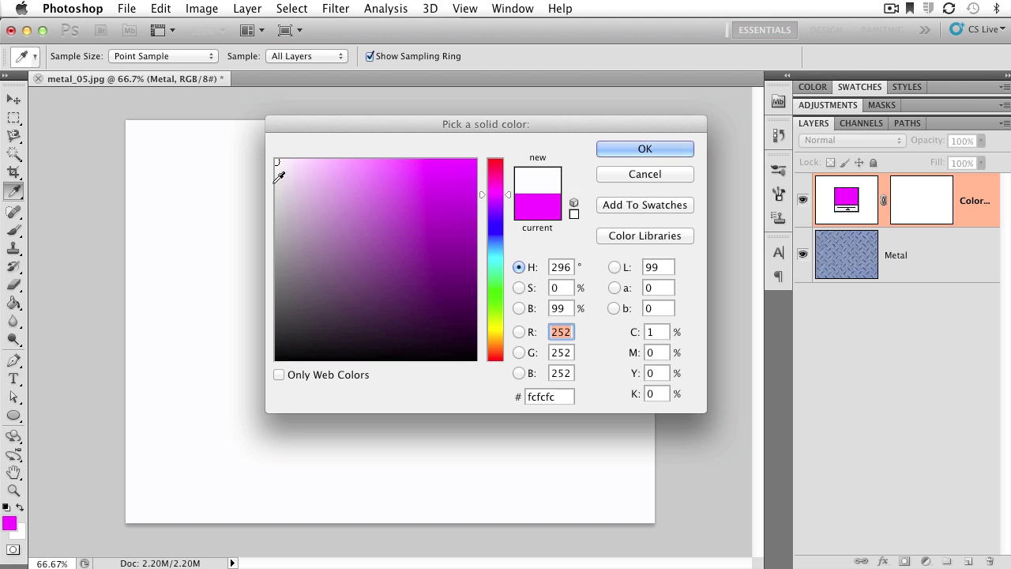
click(494, 289)
drag(458, 194, 477, 158)
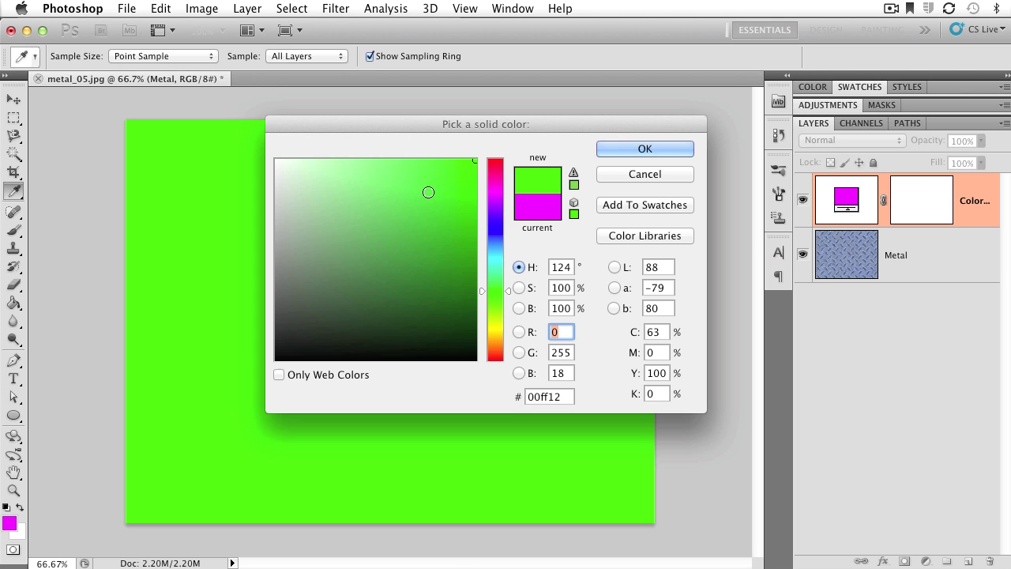
click(660, 152)
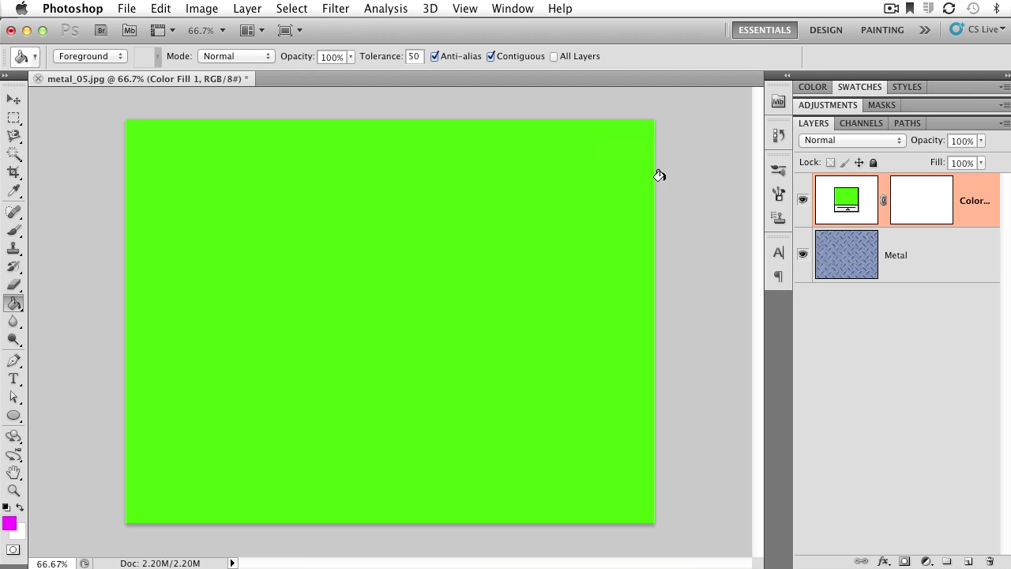
- Change the Color Fill 1 layer's colour from green to pure red ff0000
click(868, 362)
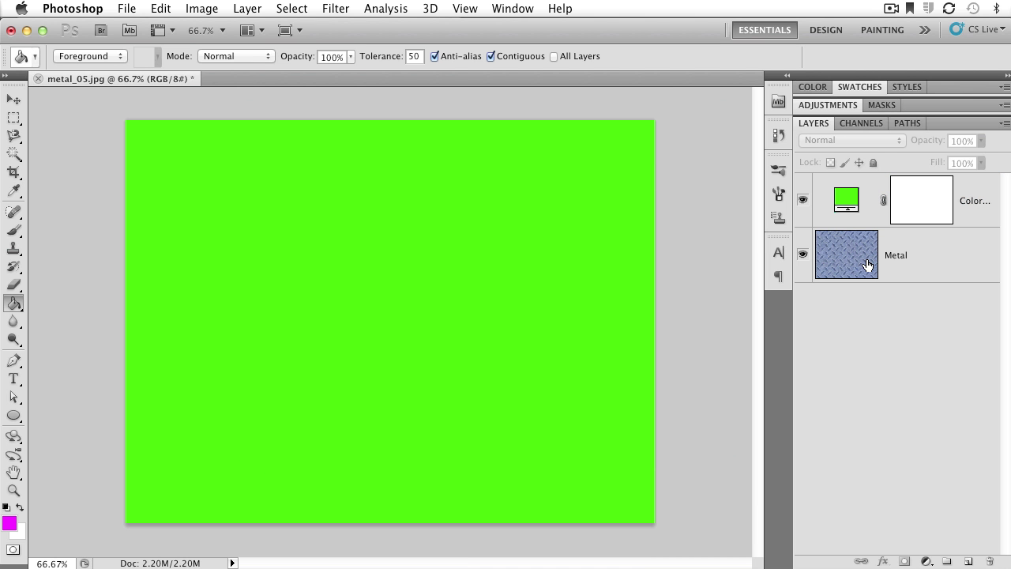
double_click(846, 203)
drag(501, 130, 487, 150)
click(483, 168)
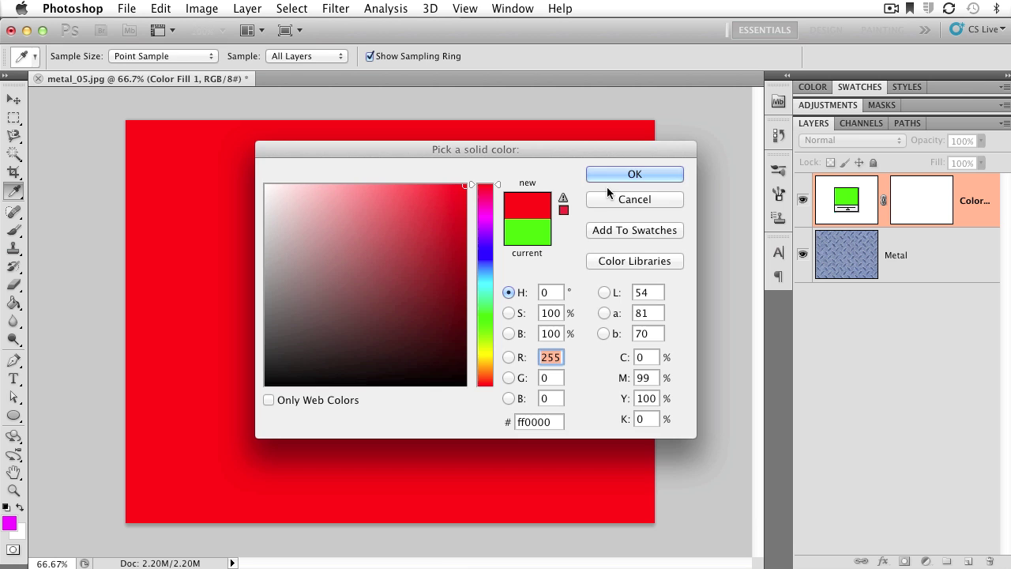
click(609, 181)
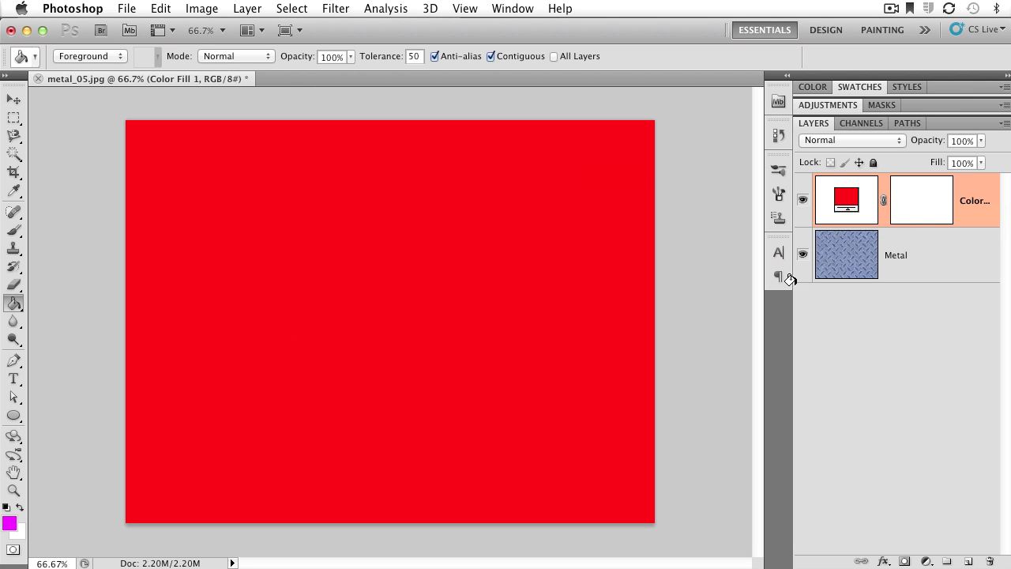
- Fill the Color Fill 1 layer mask with black so the metal texture shows again
click(929, 210)
click(167, 8)
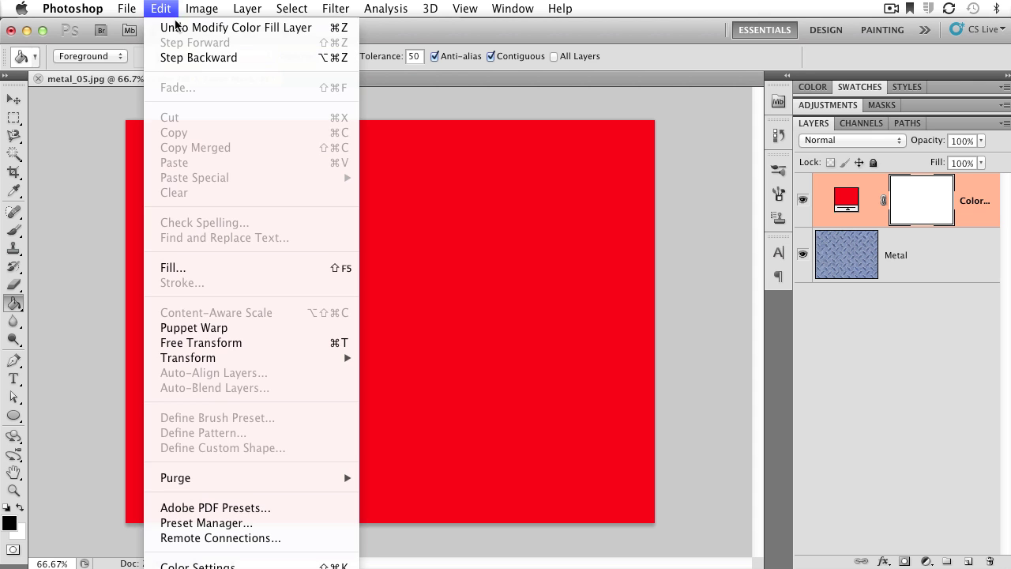
click(188, 267)
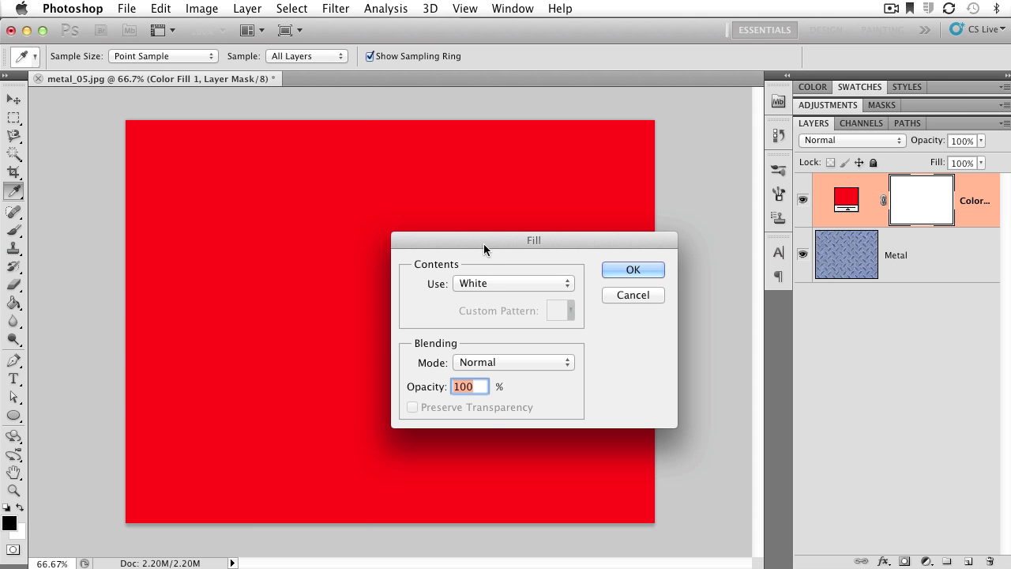
drag(483, 245, 466, 220)
click(472, 260)
click(474, 231)
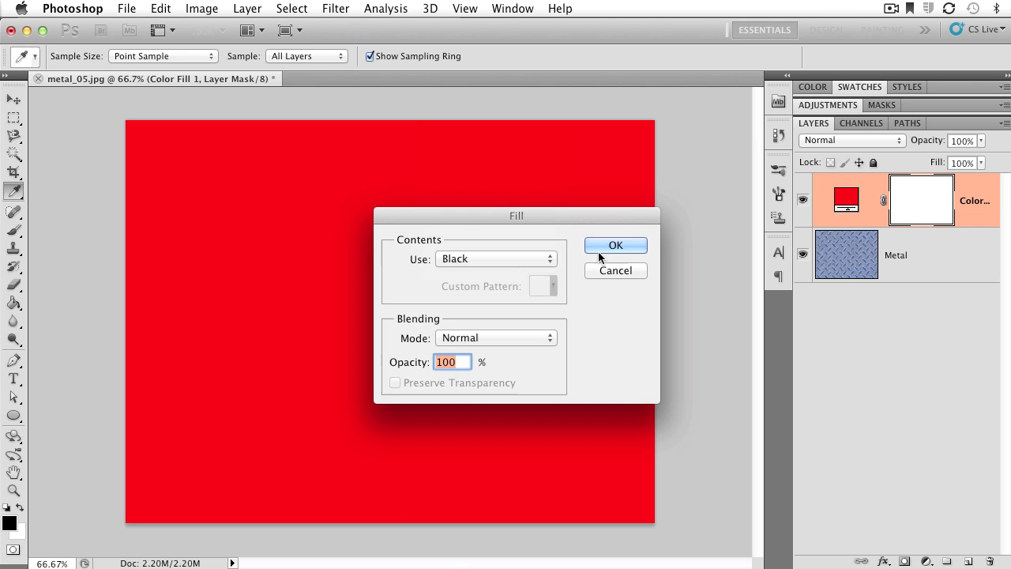
click(608, 247)
key(g)
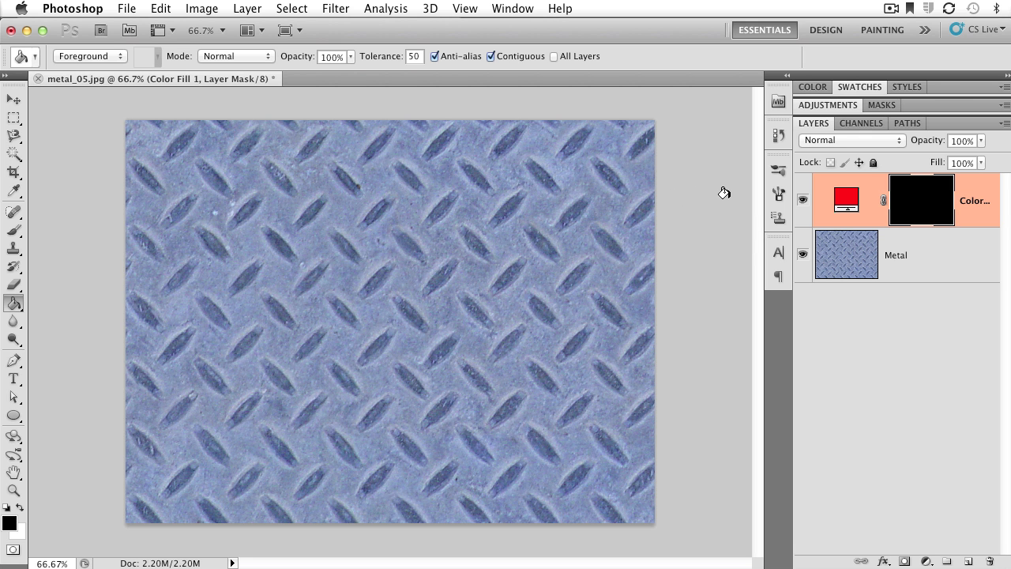
- Choose the 902 px grungy spatter brush tip and shrink it to 500 px
click(779, 194)
key(b)
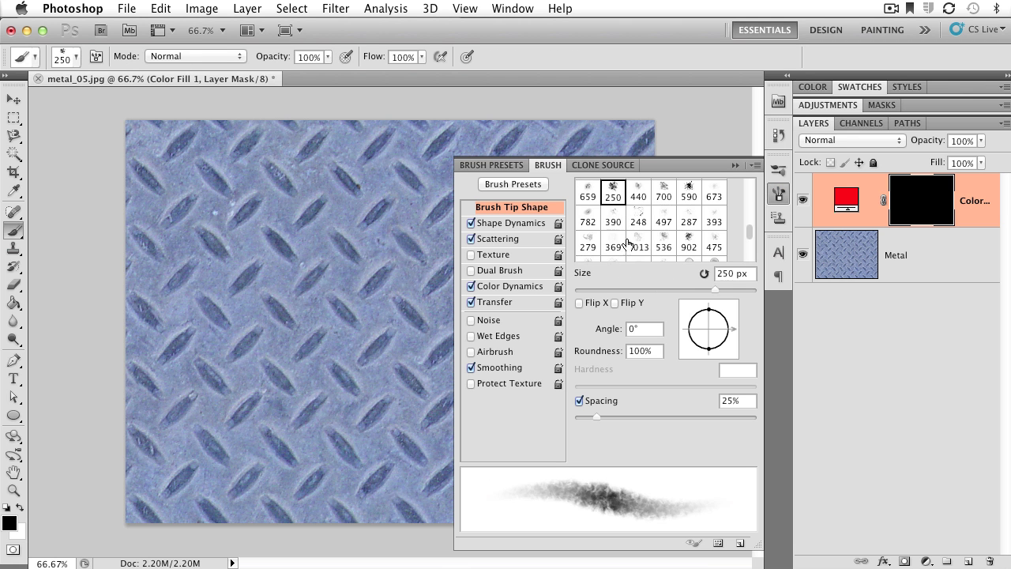
drag(746, 229, 750, 248)
click(664, 238)
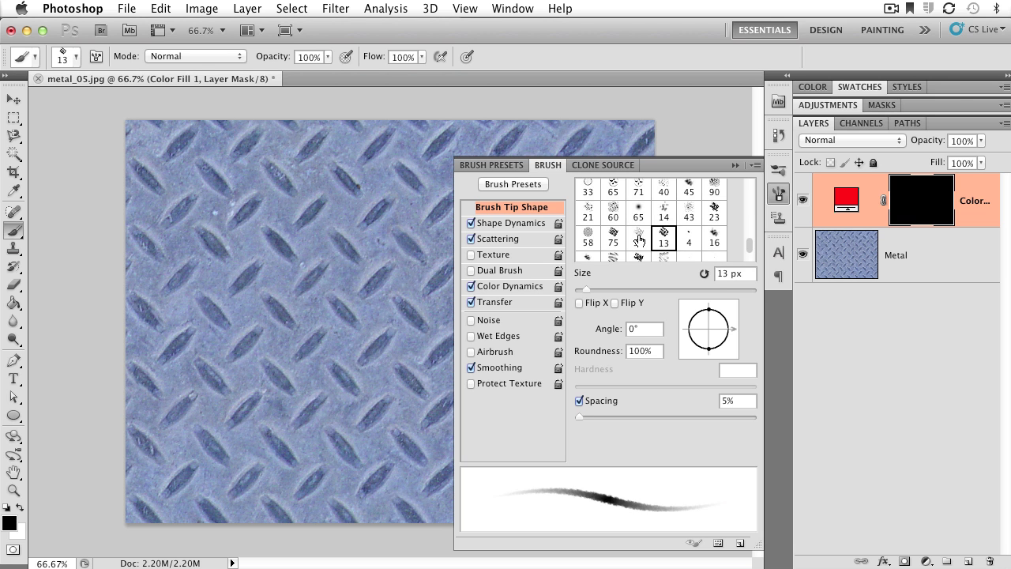
click(638, 239)
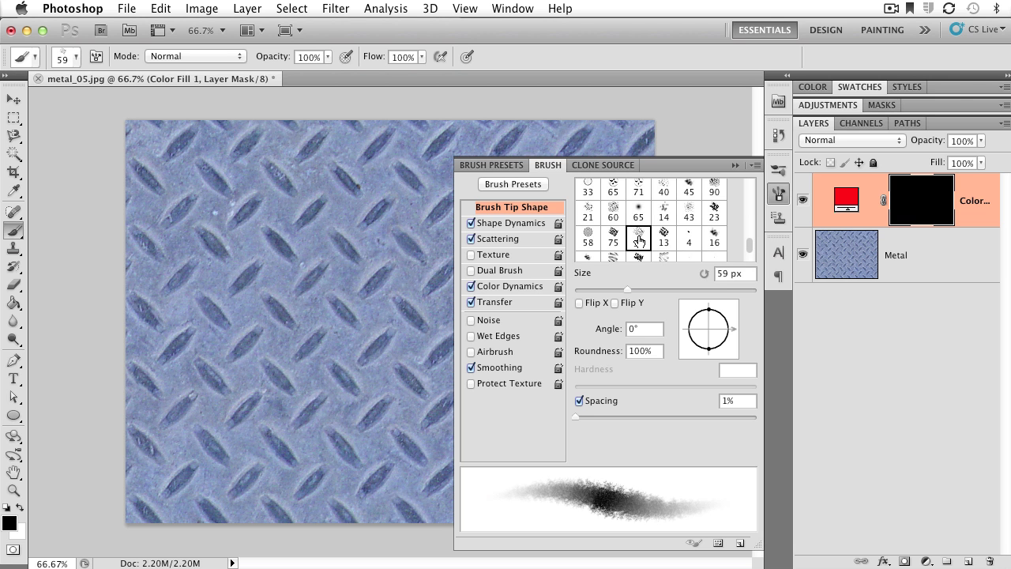
click(715, 216)
drag(749, 248, 747, 237)
click(689, 210)
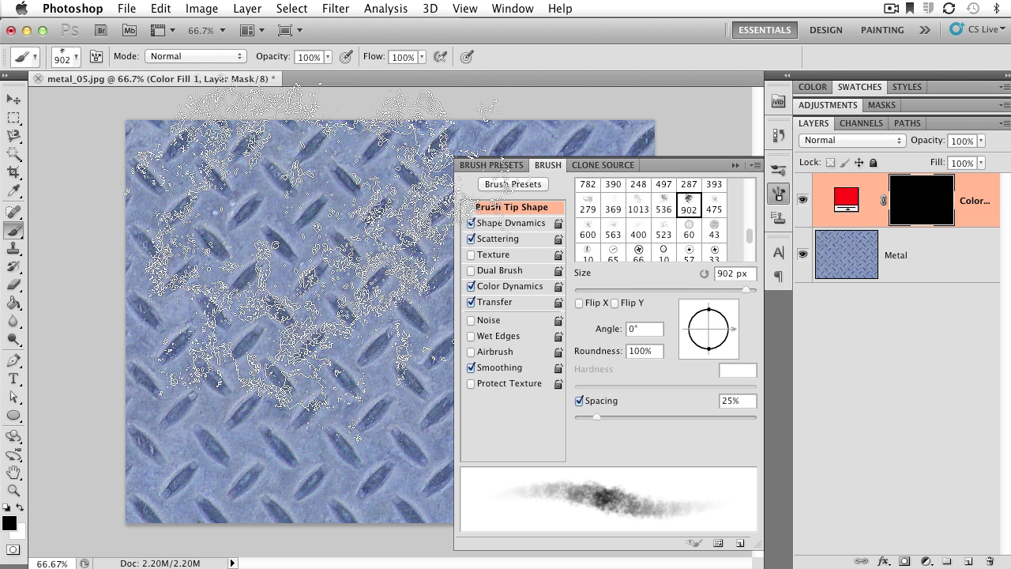
key(bracketleft)
key(bracketleft)
key(bracketleft)
key(bracketleft)
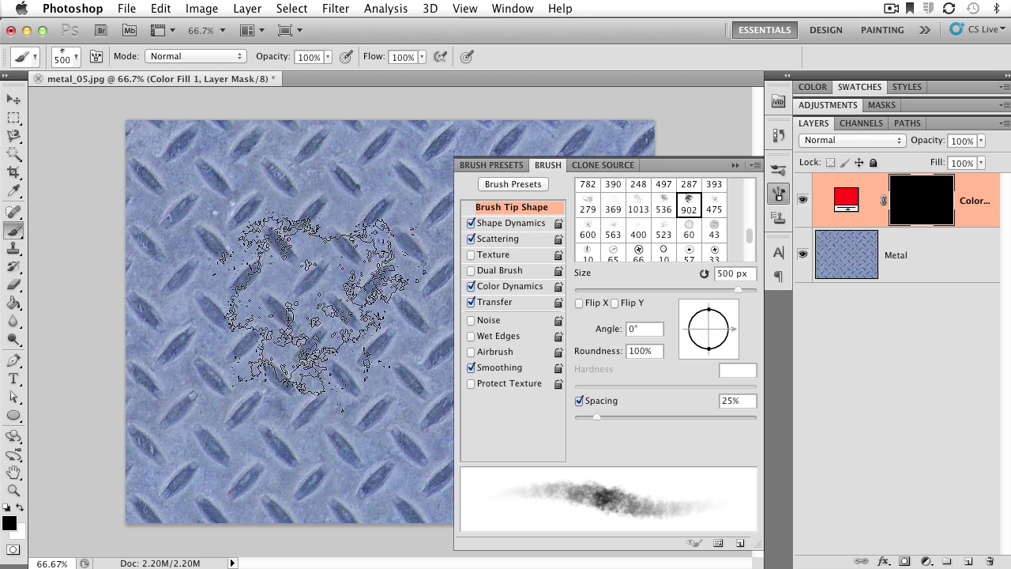
click(774, 195)
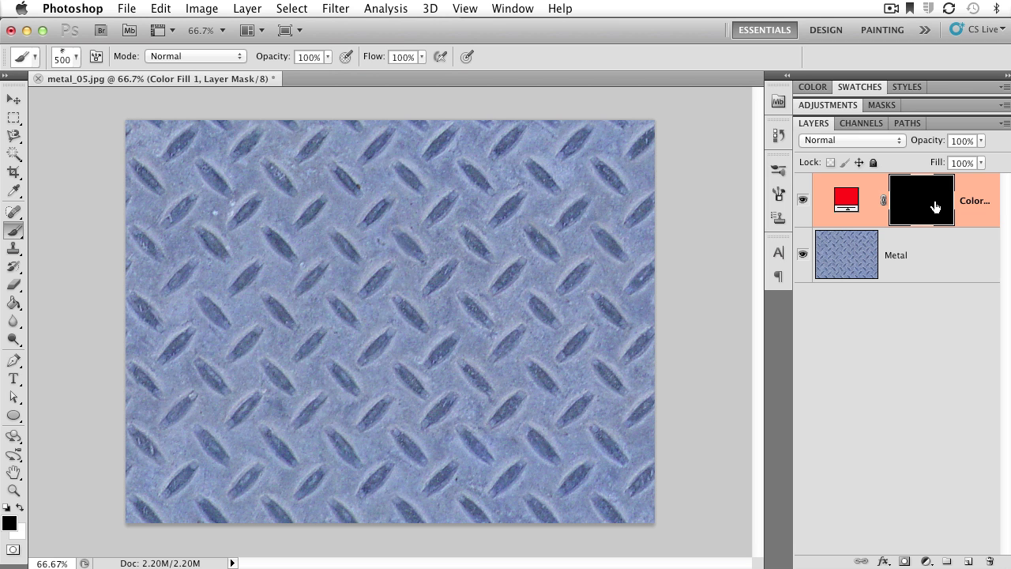
- Paint white into the fill mask to reveal grungy red patches across the metal plate
click(20, 507)
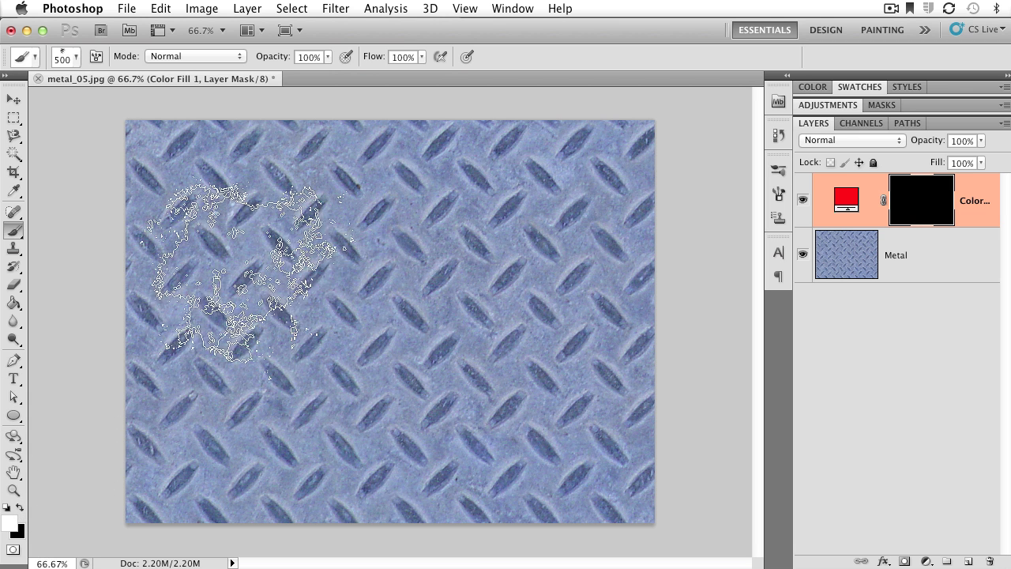
mouse_move(423, 211)
mouse_down()
mouse_move(564, 217)
mouse_move(569, 379)
mouse_move(490, 403)
mouse_move(411, 395)
mouse_move(393, 266)
mouse_move(411, 269)
mouse_move(304, 281)
mouse_move(246, 269)
mouse_move(56, 113)
mouse_up()
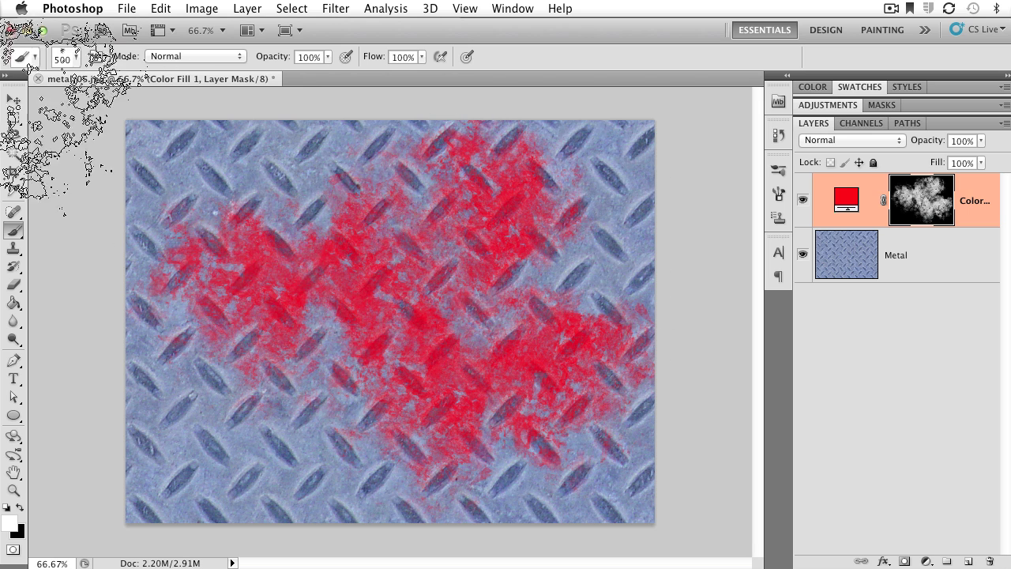
click(13, 98)
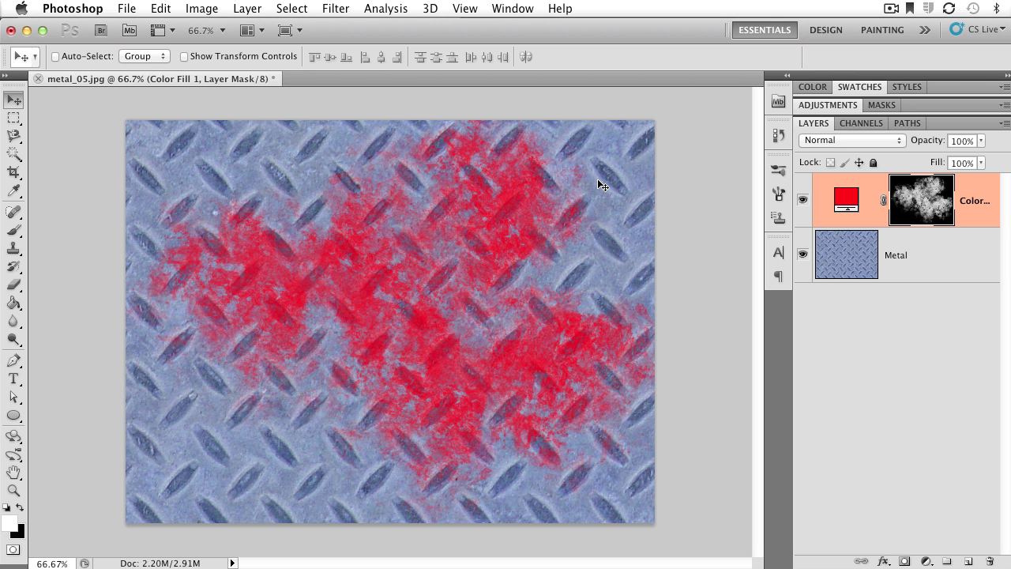
- Recolour Color Fill 1 from red to bright green and reselect its mask
double_click(844, 203)
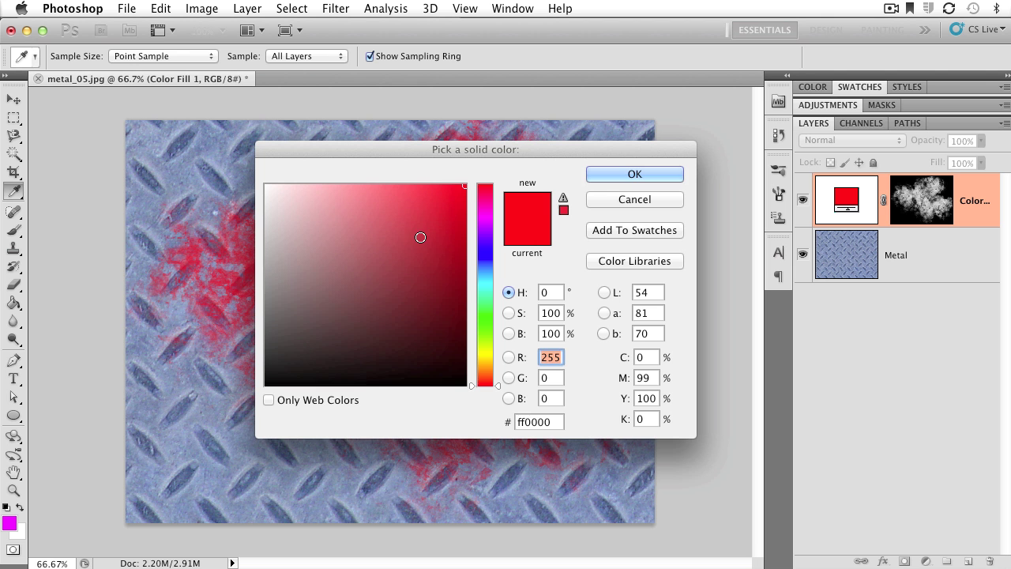
drag(482, 312, 488, 324)
click(634, 174)
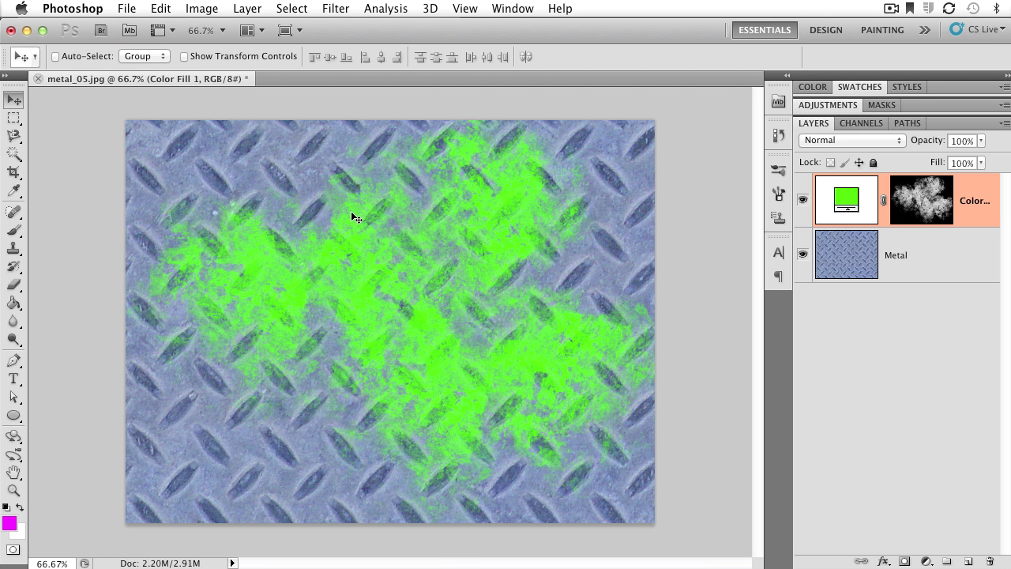
click(915, 201)
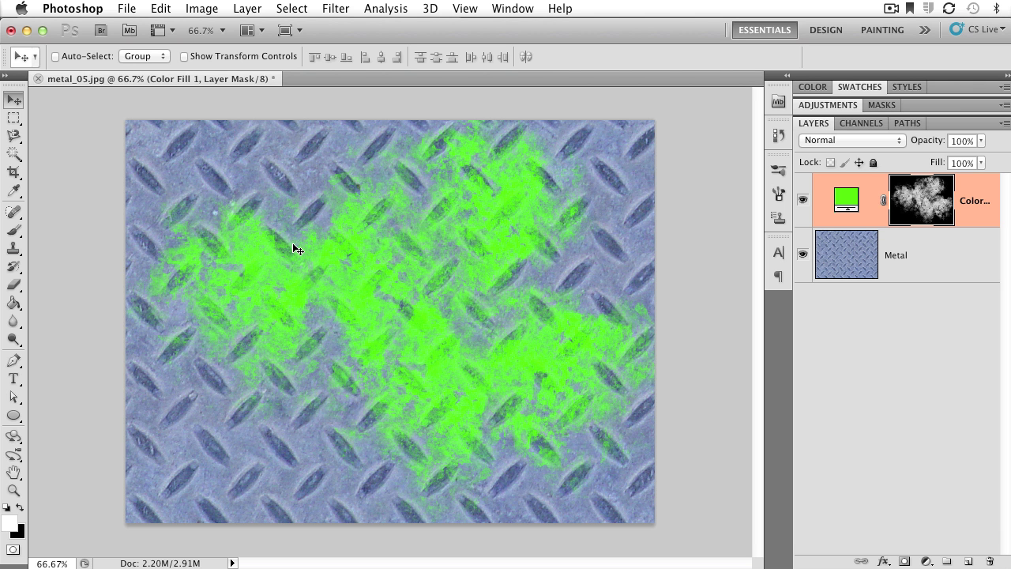
- Recolour Color Fill 1 from green to blue and make its mask active again
double_click(846, 199)
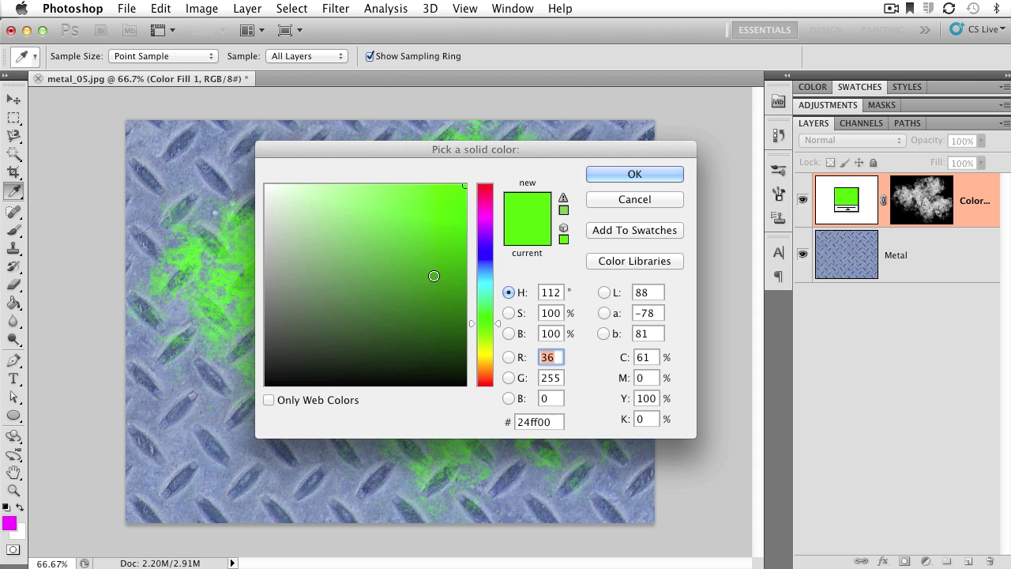
click(484, 271)
click(624, 175)
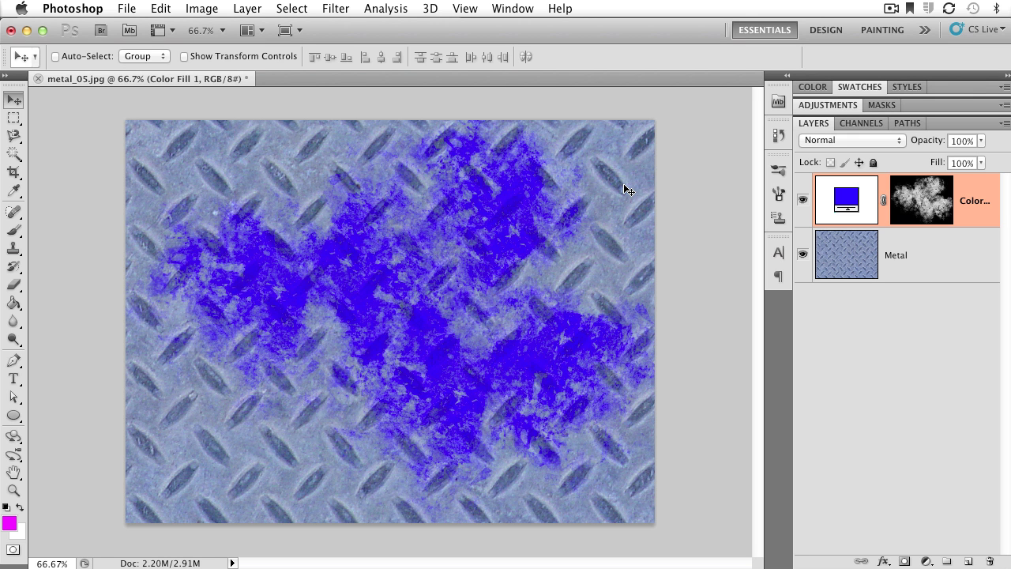
click(923, 203)
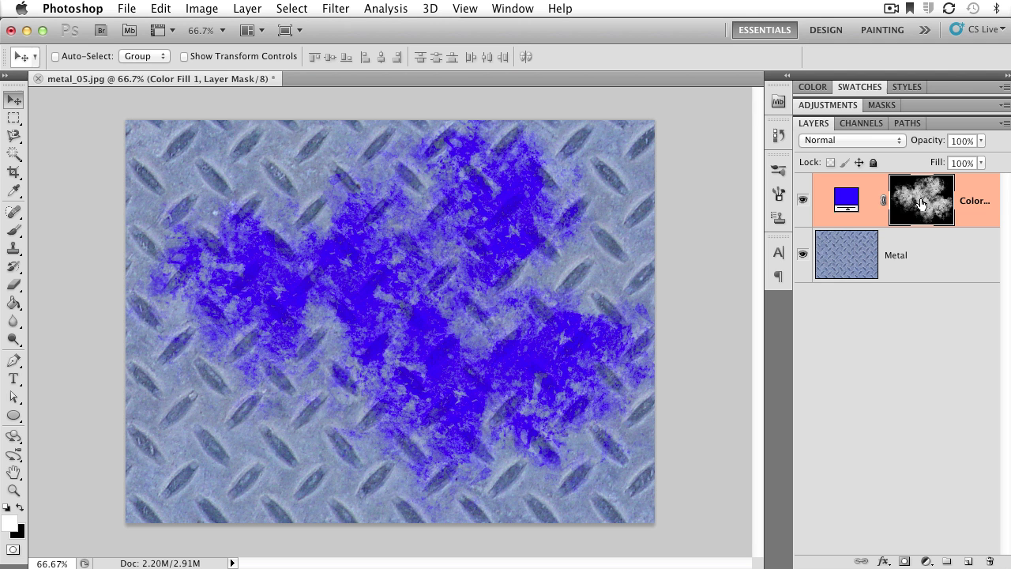